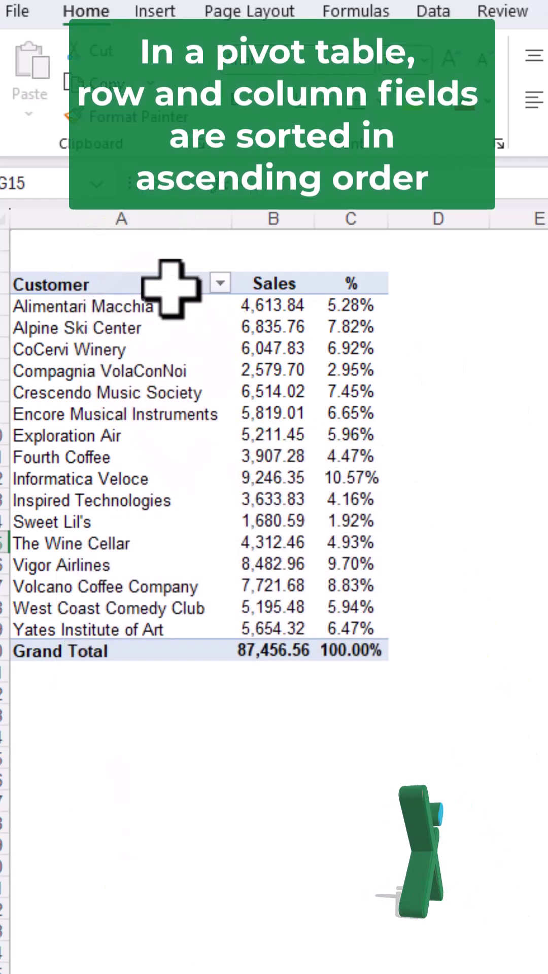
- Drag The Wine Cellar below CoCervi Winery and Compagnia VolaConNoi below Inspired Technologies
{"action": "left_click_drag", "start_coordinate": [162, 304], "coordinate": [146, 603]}
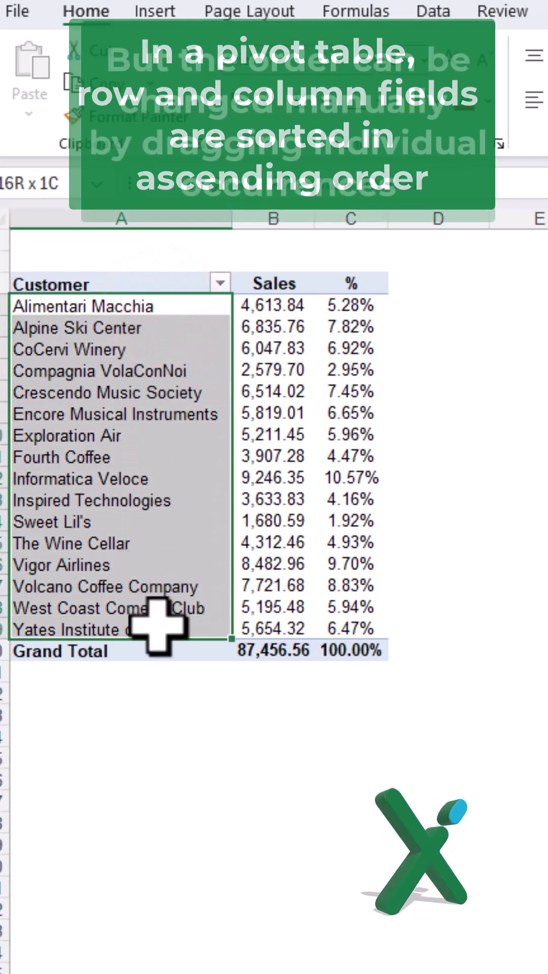
{"action": "left_click_drag", "start_coordinate": [156, 626], "coordinate": [158, 624]}
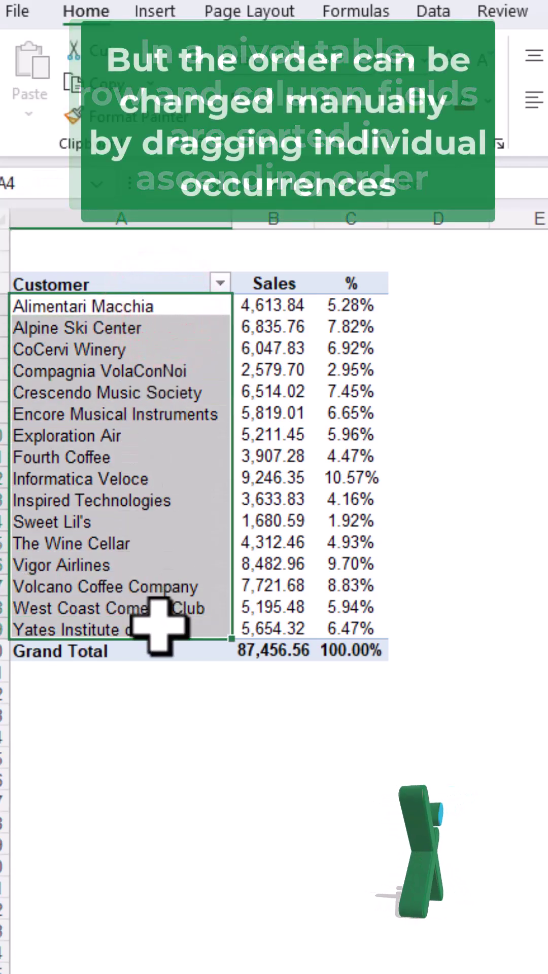
{"action": "left_click", "coordinate": [135, 542]}
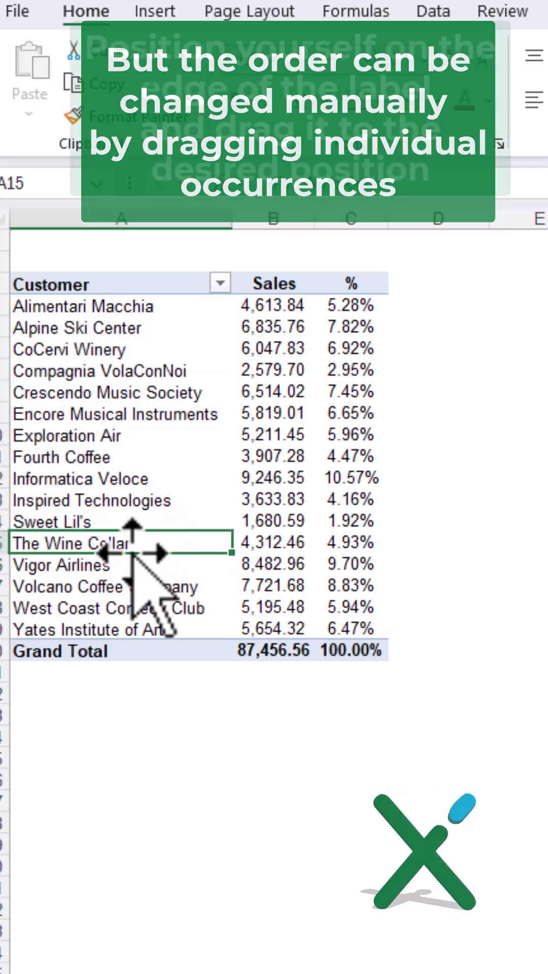
{"action": "left_click_drag", "start_coordinate": [141, 549], "coordinate": [130, 440]}
{"action": "left_click_drag", "start_coordinate": [129, 359], "coordinate": [133, 363]}
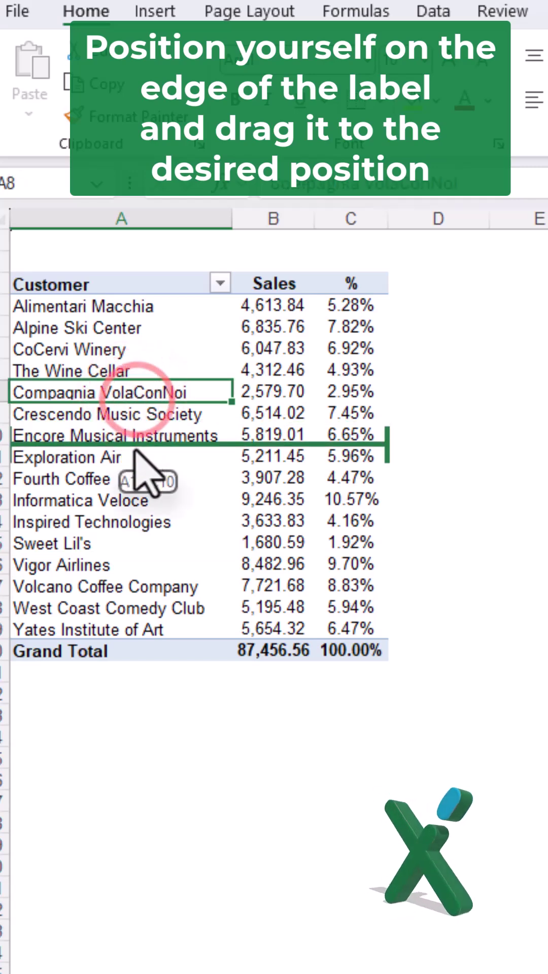
{"action": "left_click_drag", "start_coordinate": [148, 469], "coordinate": [141, 595]}
- Sort the customer row labels Z to A from the right-click Sort menu
{"action": "right_click", "coordinate": [83, 390]}
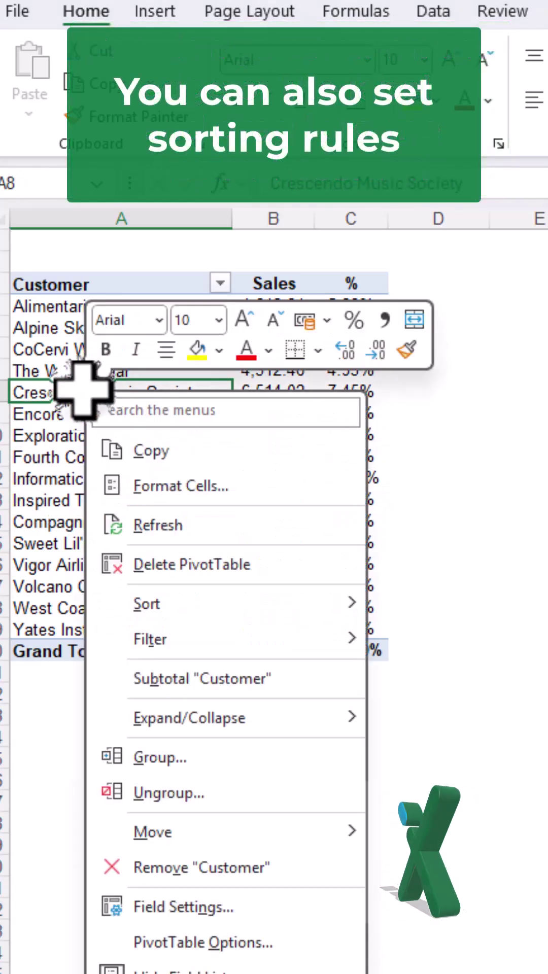
{"action": "left_click", "coordinate": [121, 602]}
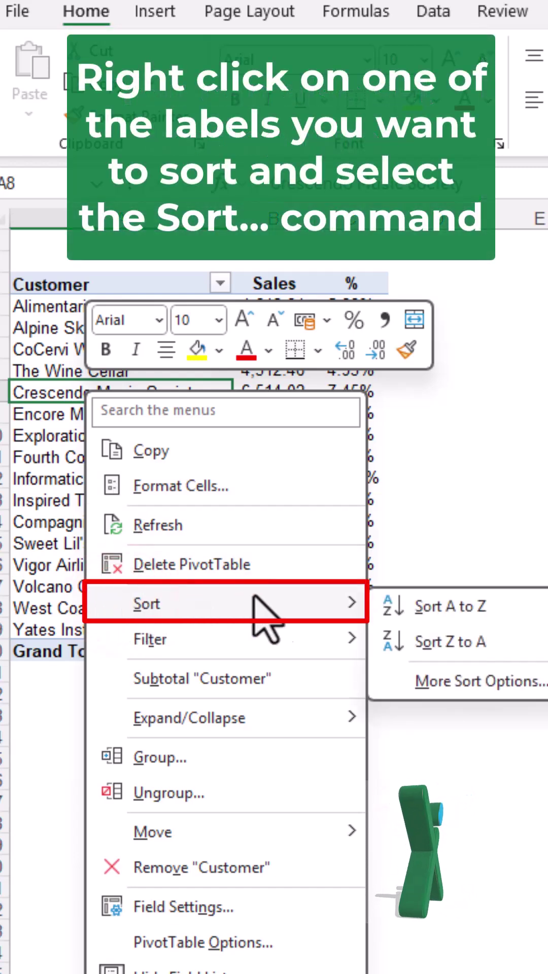
{"action": "left_click", "coordinate": [442, 641]}
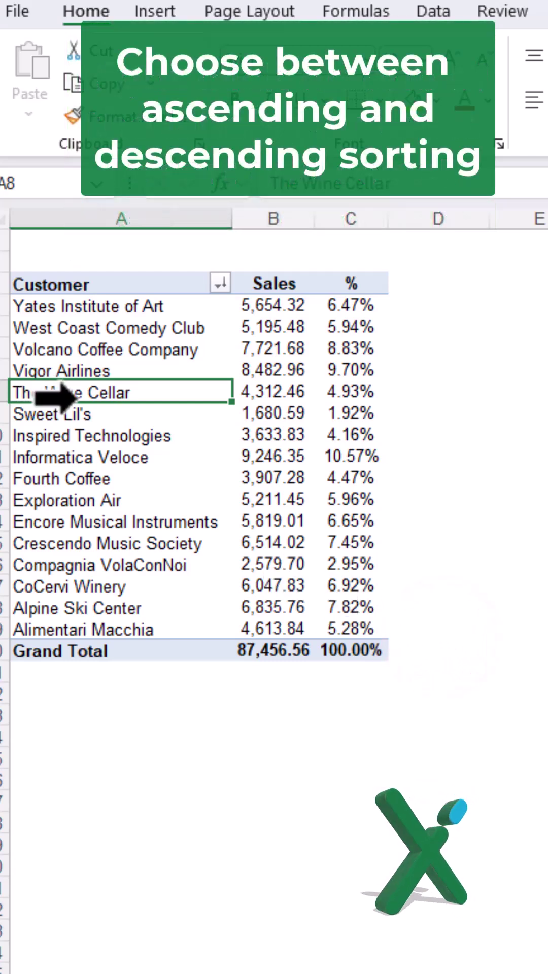
- Use More Sort Options to sort customers descending by Sales
{"action": "right_click", "coordinate": [80, 392]}
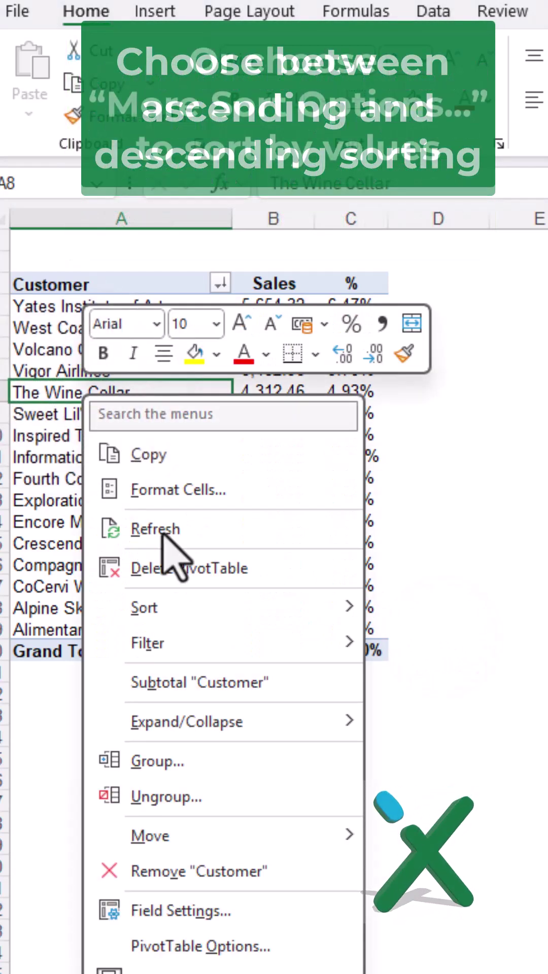
{"action": "left_click", "coordinate": [207, 602]}
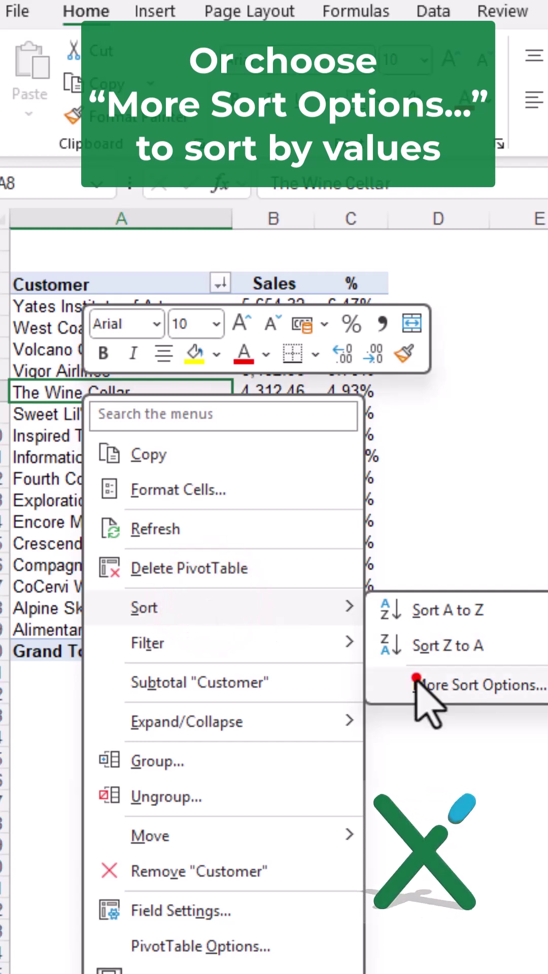
{"action": "left_click", "coordinate": [416, 679]}
{"action": "left_click", "coordinate": [384, 355]}
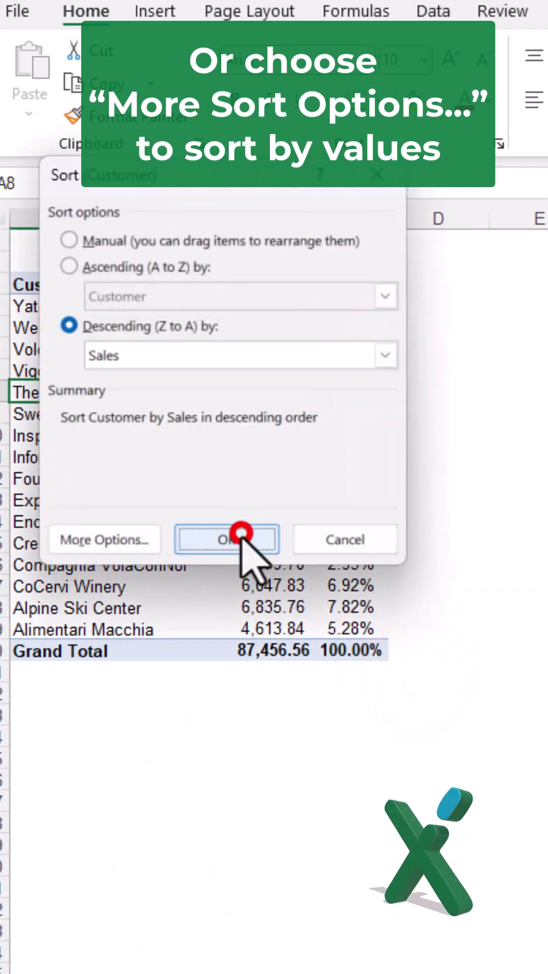
{"action": "left_click", "coordinate": [240, 534]}
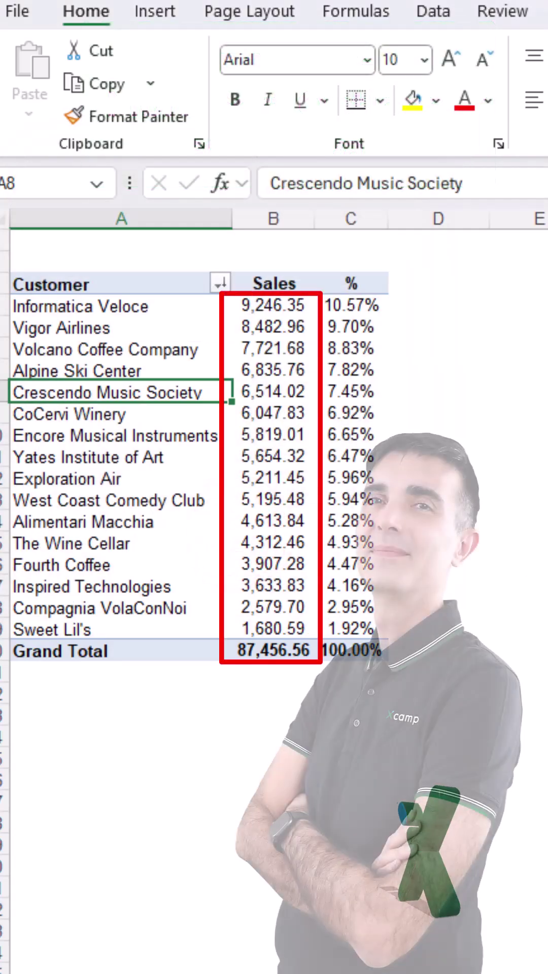